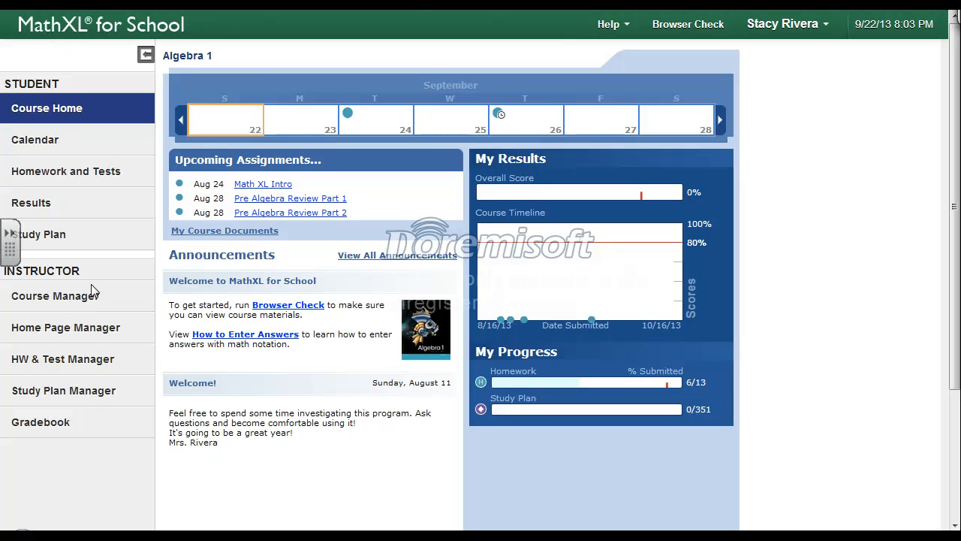
Create a new quiz named "2.1-2.3 Quiz" from the online test bank and proceed to its content selection
left_click(46, 365)
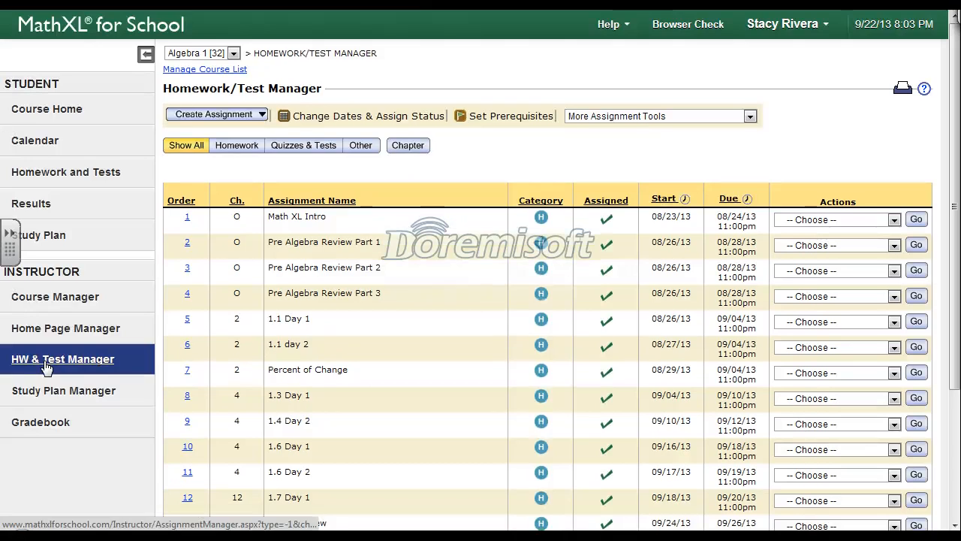
left_click(261, 115)
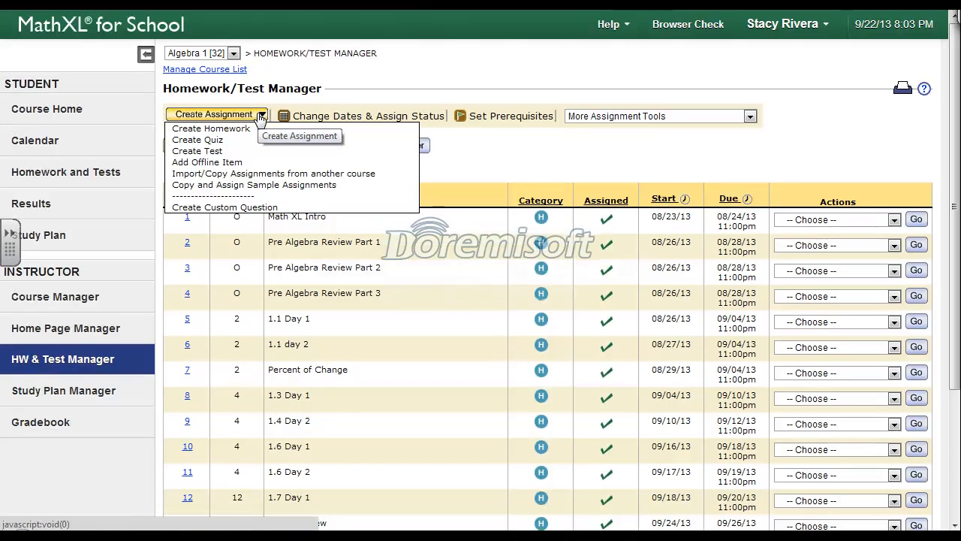
left_click(217, 141)
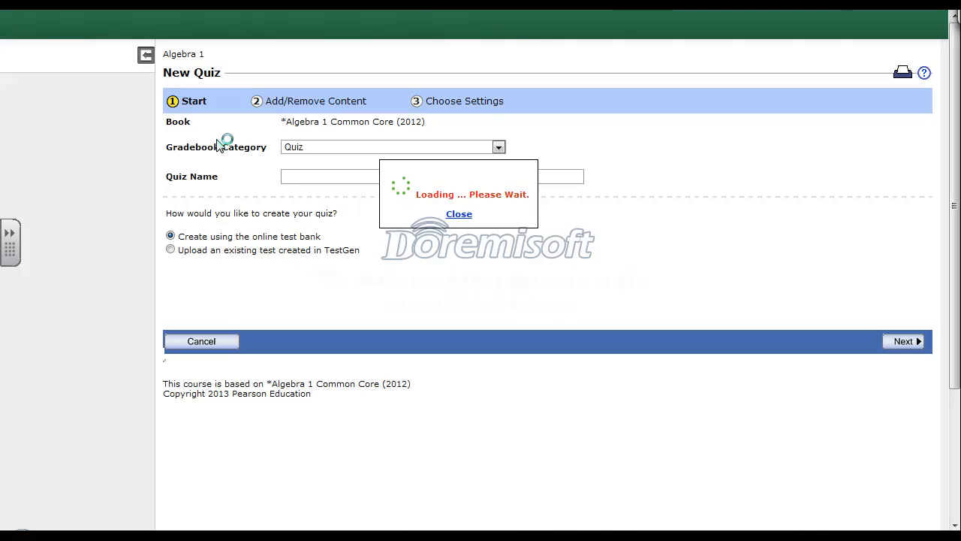
left_click(306, 175)
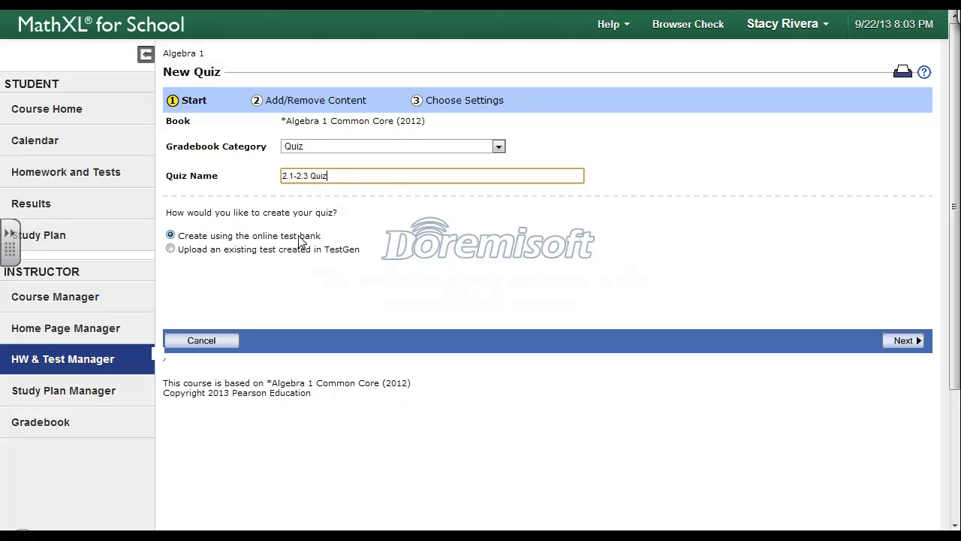
left_click(903, 342)
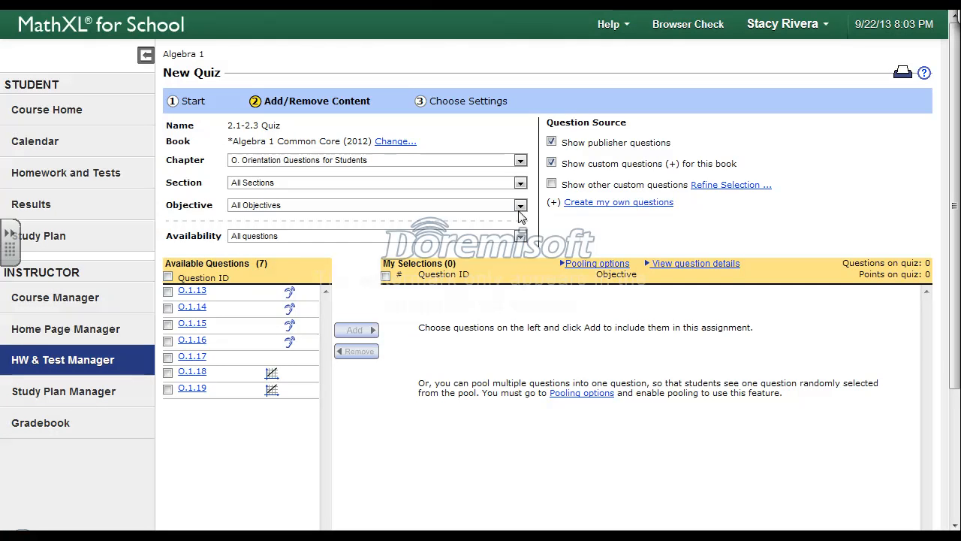
Add questions 2.2.15, 2.2.26 and 2.3.33 from chapter 2, Solving Equations, to the quiz
left_click(519, 160)
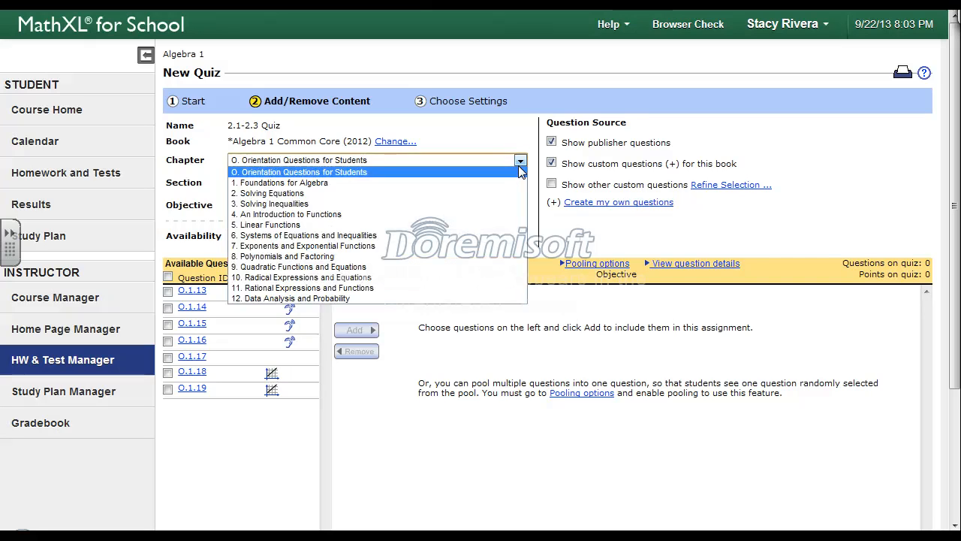
left_click(492, 193)
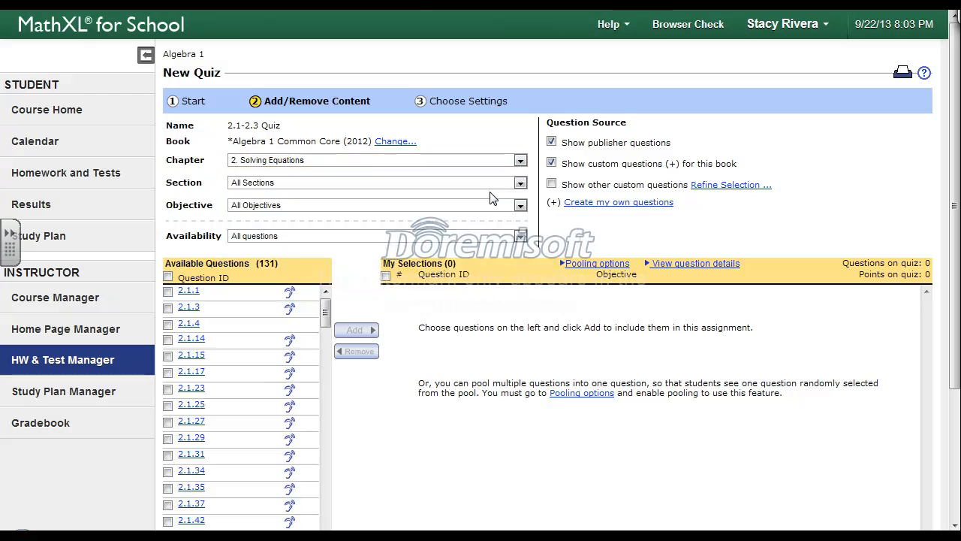
left_click_drag(327, 318, 326, 353)
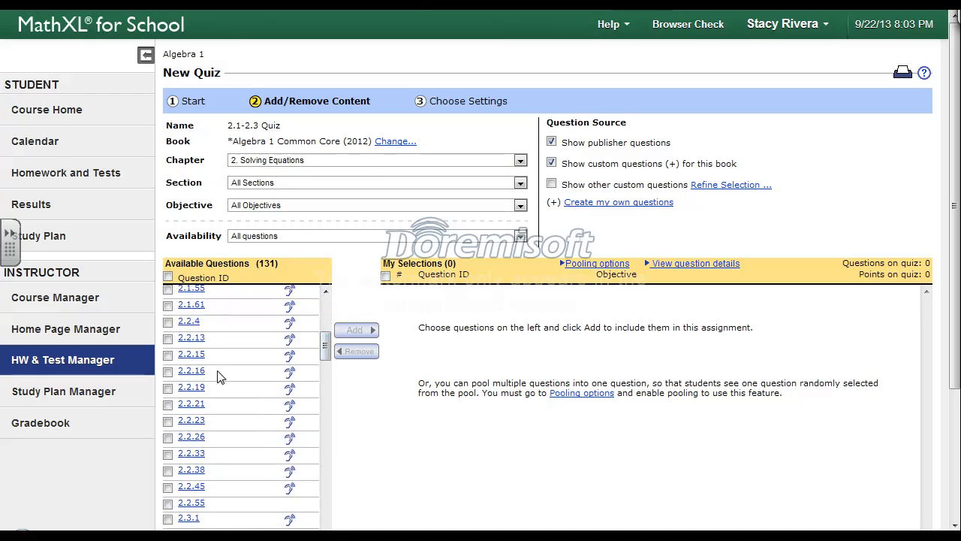
left_click(168, 356)
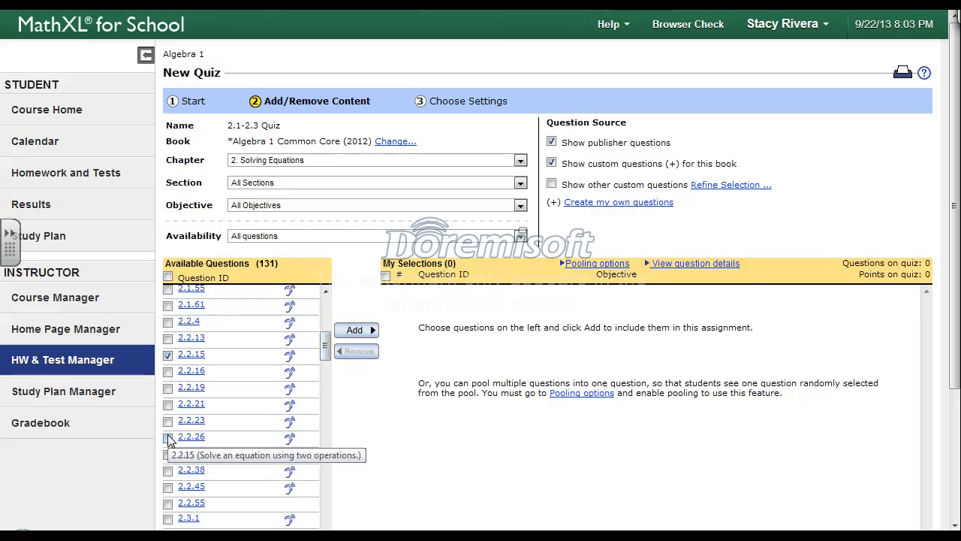
scroll(169, 441, "down", 3)
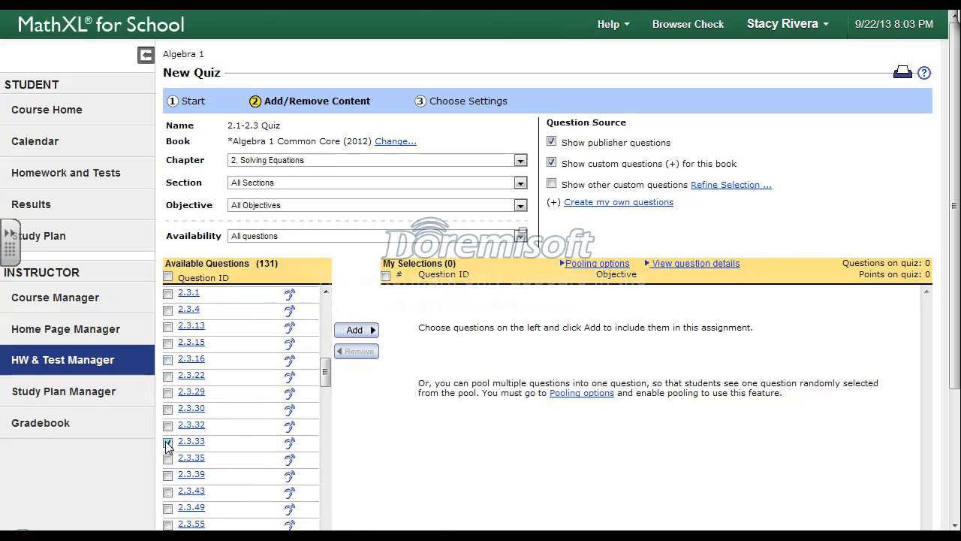
left_click(370, 330)
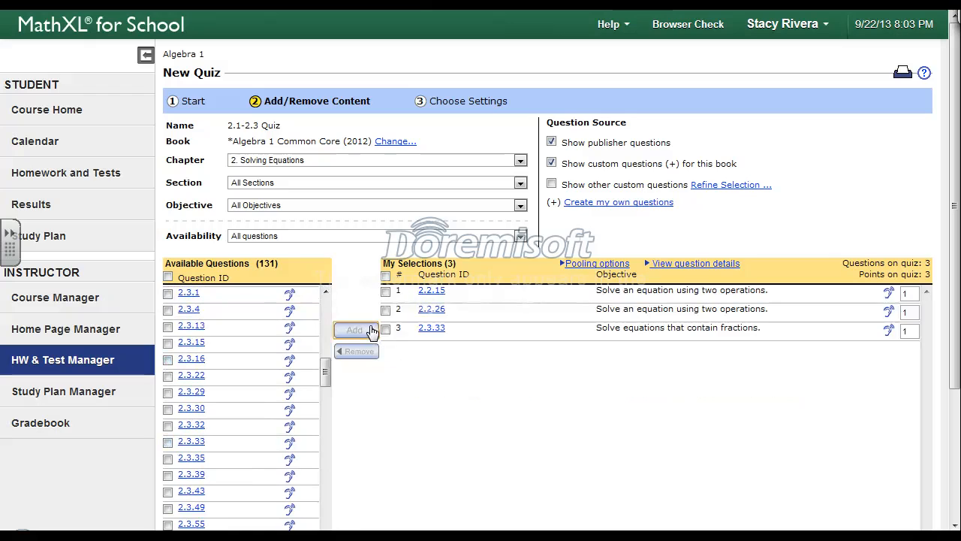
Add questions 3.3.1, 3.3.18 and 3.3.32 from chapter 3, Solving Inequalities, to the quiz
left_click(520, 162)
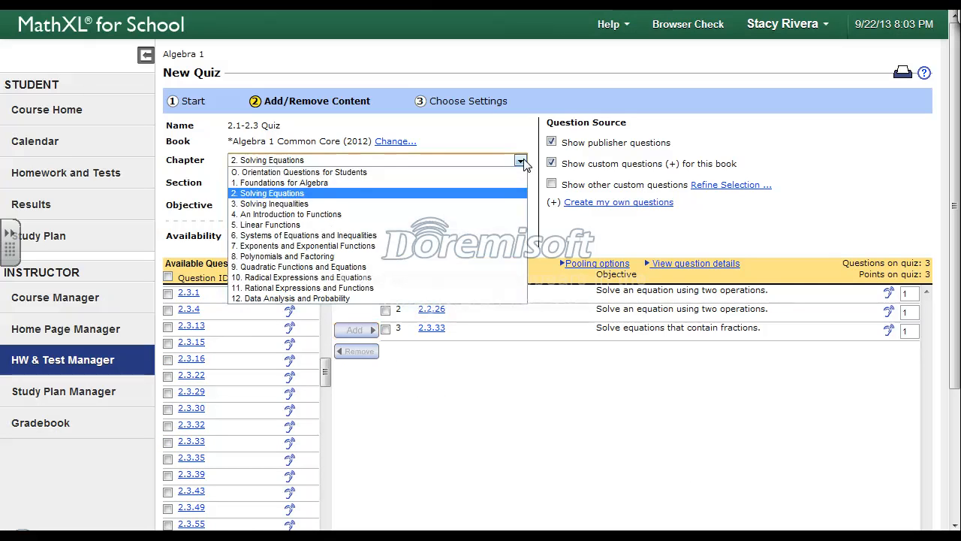
left_click(496, 205)
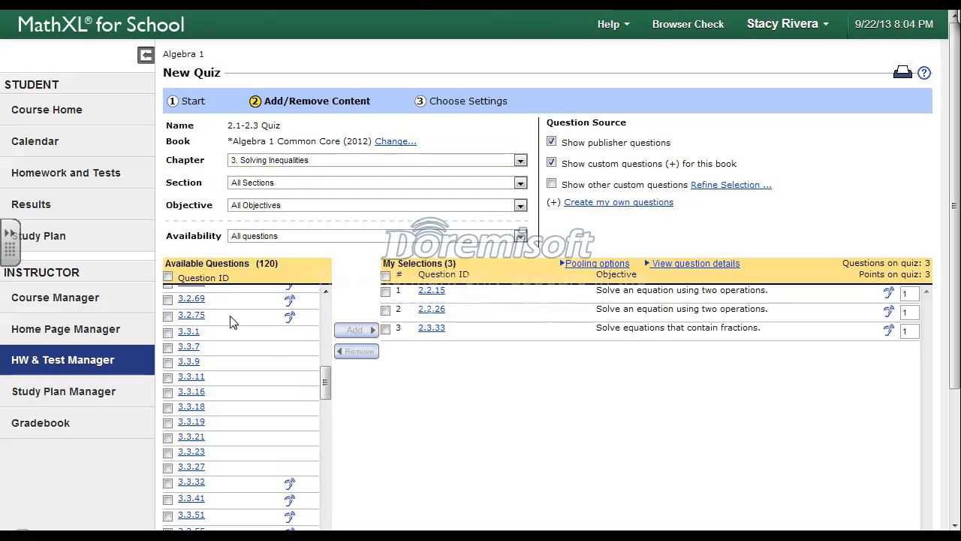
left_click(168, 332)
left_click(168, 406)
left_click(167, 484)
left_click(354, 331)
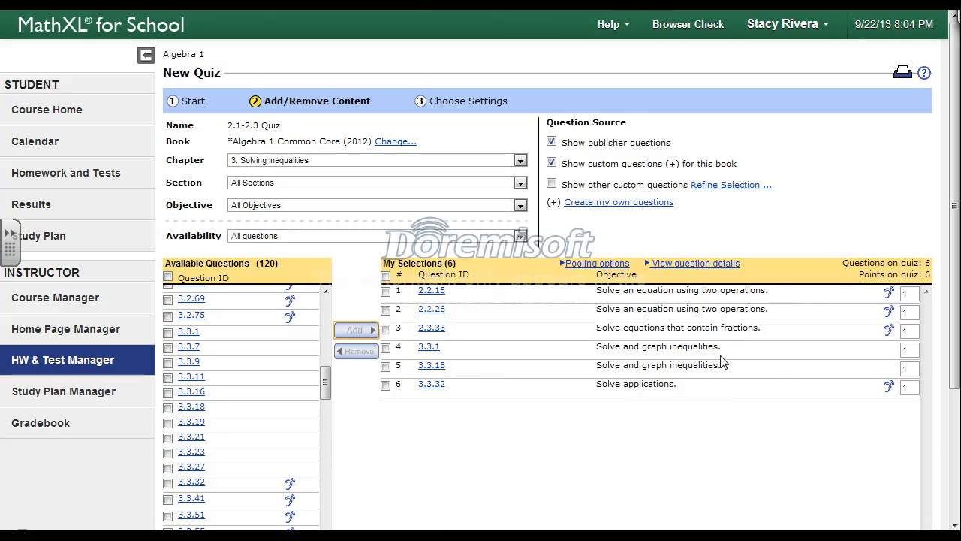
Set question 3.3.32 to be worth 2 points and continue to the quiz settings
left_click(906, 387)
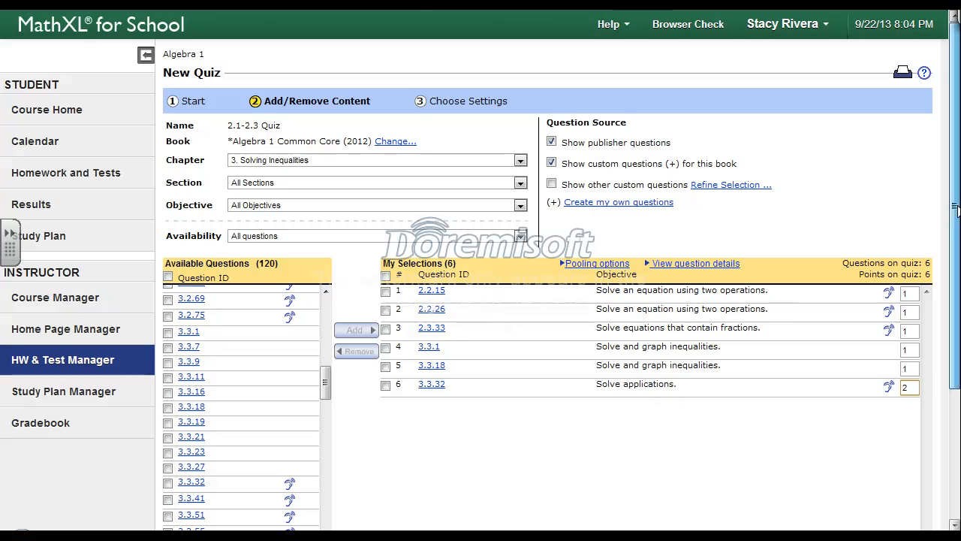
scroll(957, 210, "down", 3)
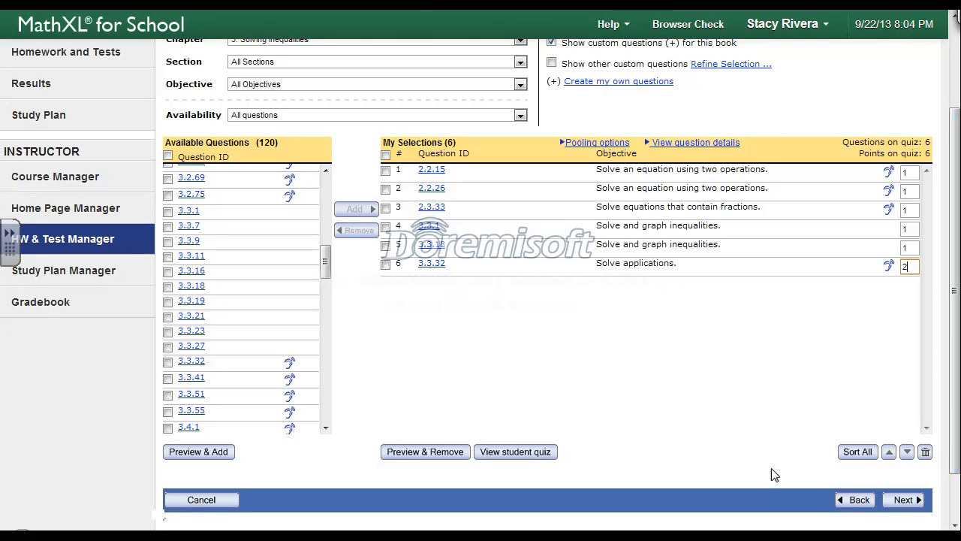
left_click(903, 499)
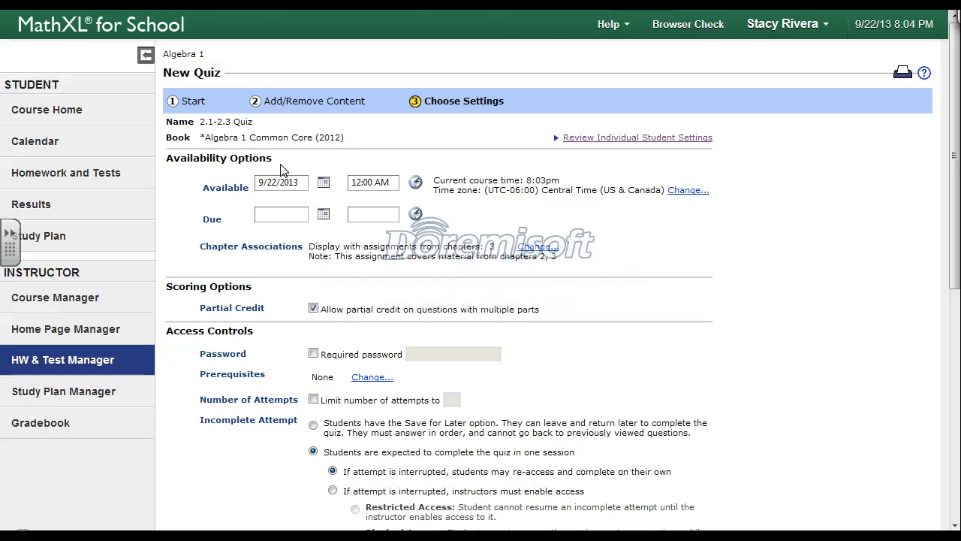
Make the quiz available from 9/24/2013 at 10:00 AM
left_click(323, 183)
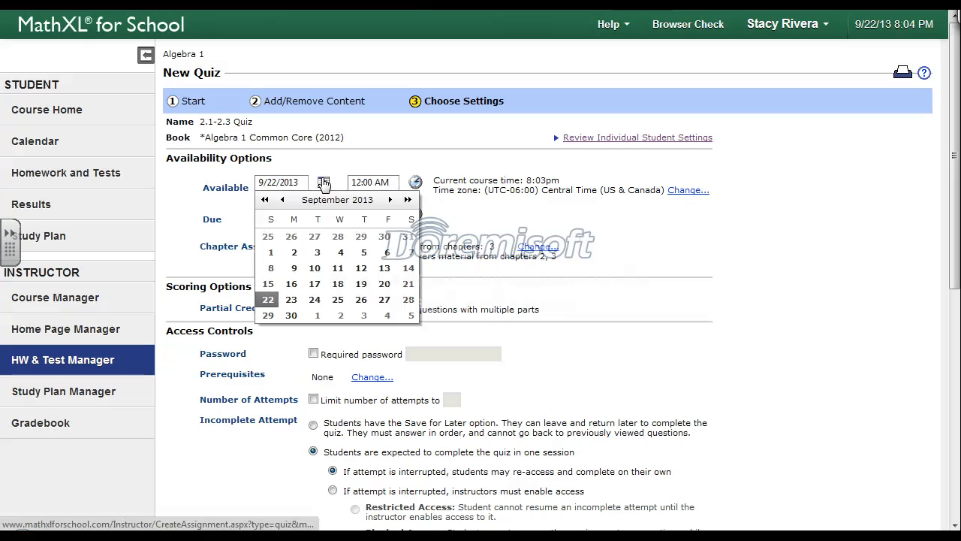
left_click(314, 299)
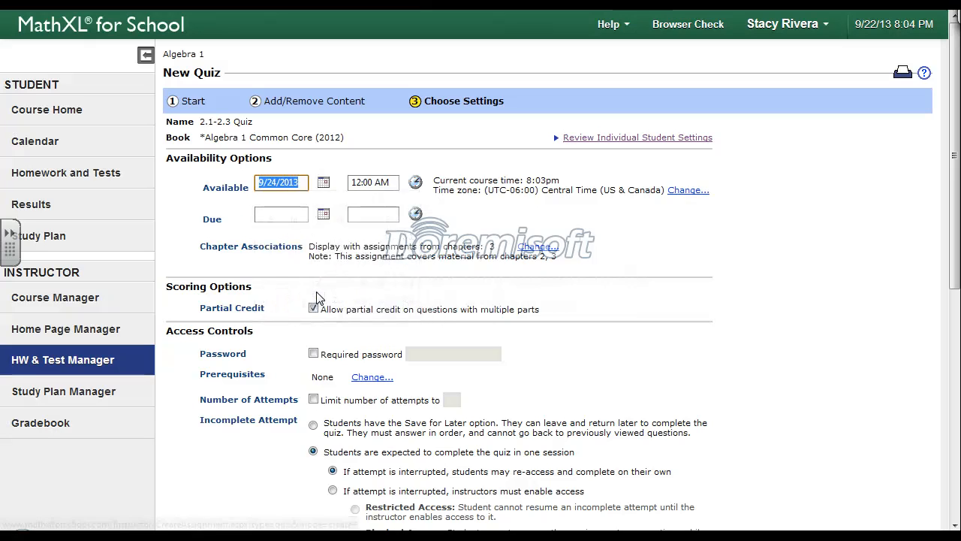
left_click(416, 183)
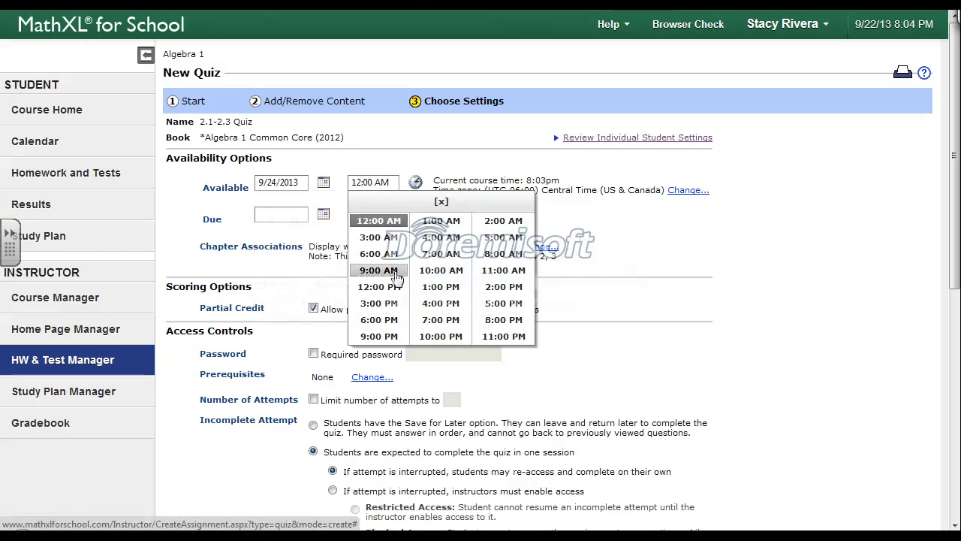
left_click(441, 270)
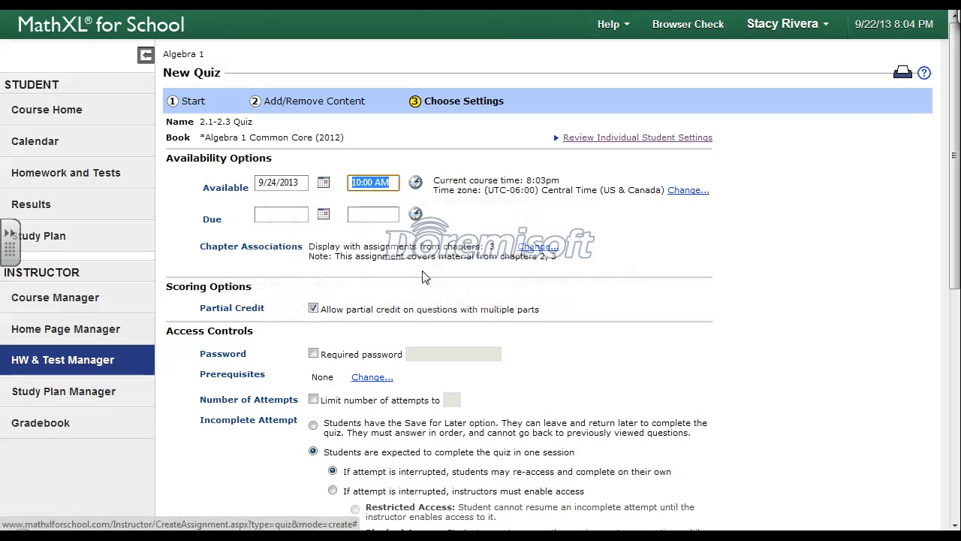
Set the quiz's due date to 9/24/2013 at 11:00 AM
left_click(322, 216)
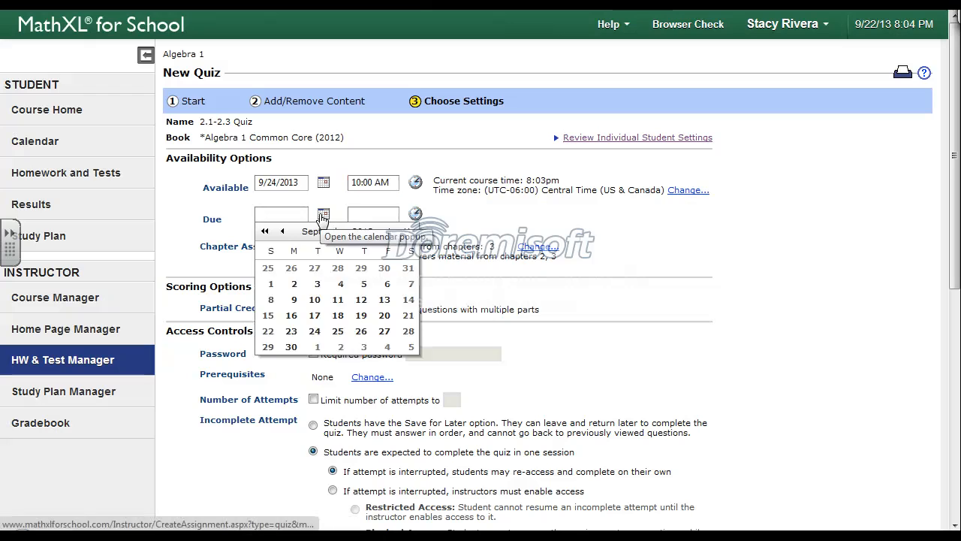
left_click(315, 332)
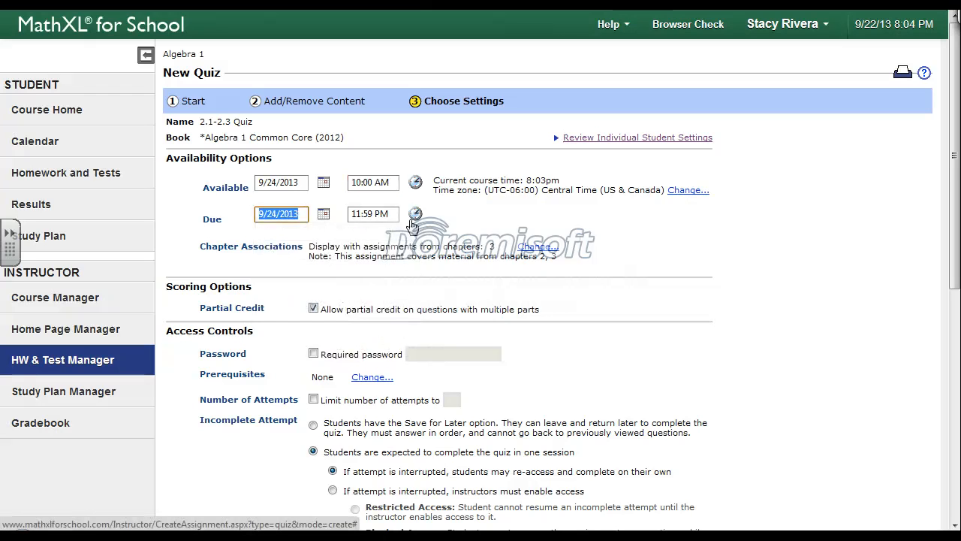
left_click(415, 214)
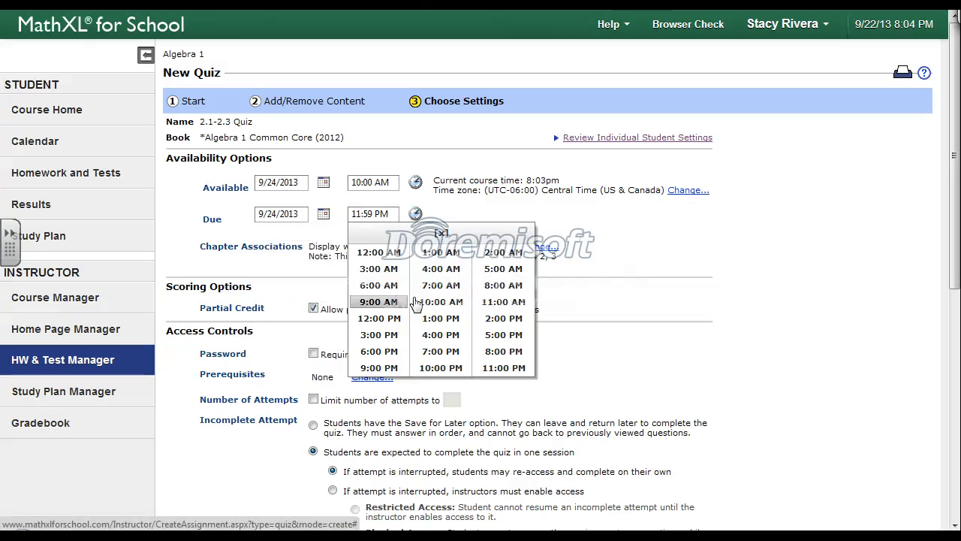
left_click(502, 301)
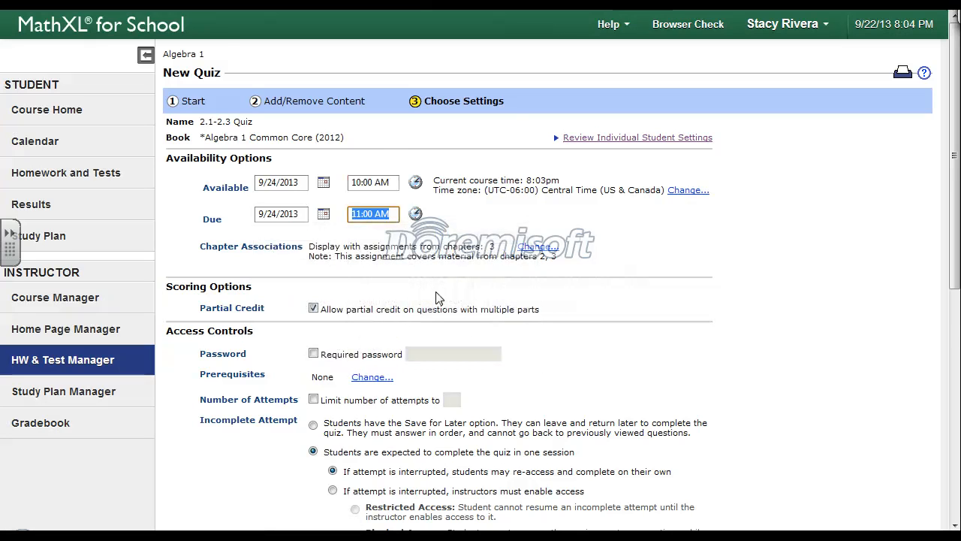
Limit the number of quiz attempts to 1 in the access controls
scroll(440, 298, "down", 1)
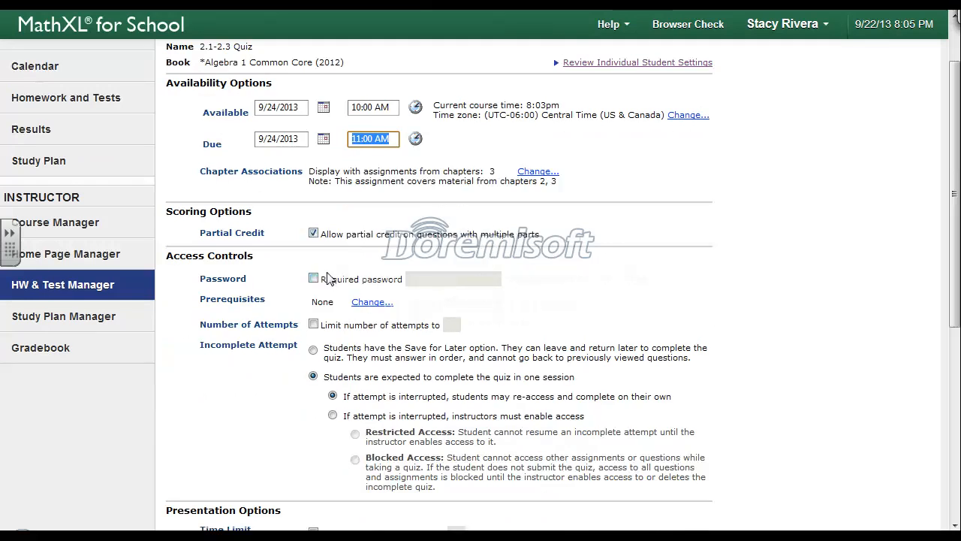
left_click(313, 324)
left_click(449, 323)
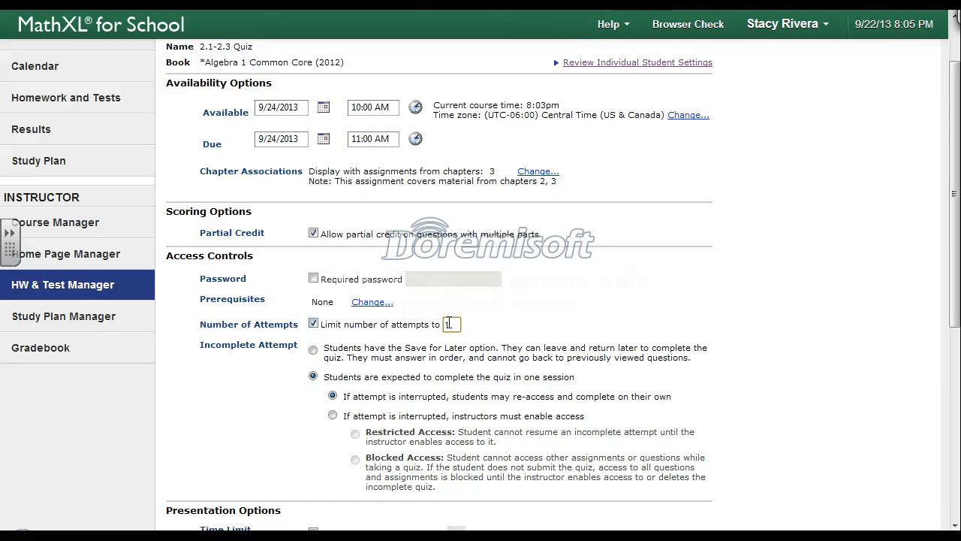
Set a 35-minute quiz time limit with the remaining time shown, and scramble the question order for each student
scroll(498, 319, "down", 1)
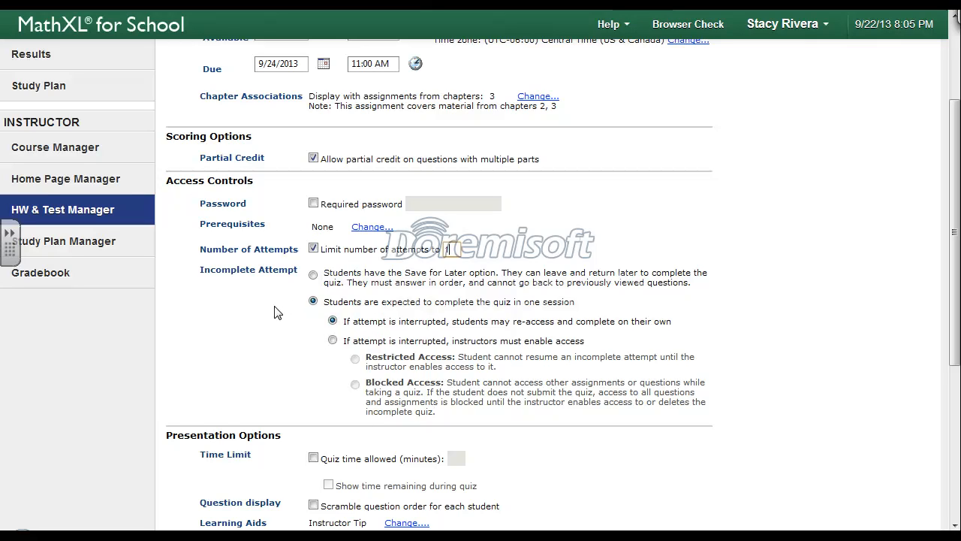
scroll(276, 313, "down", 3)
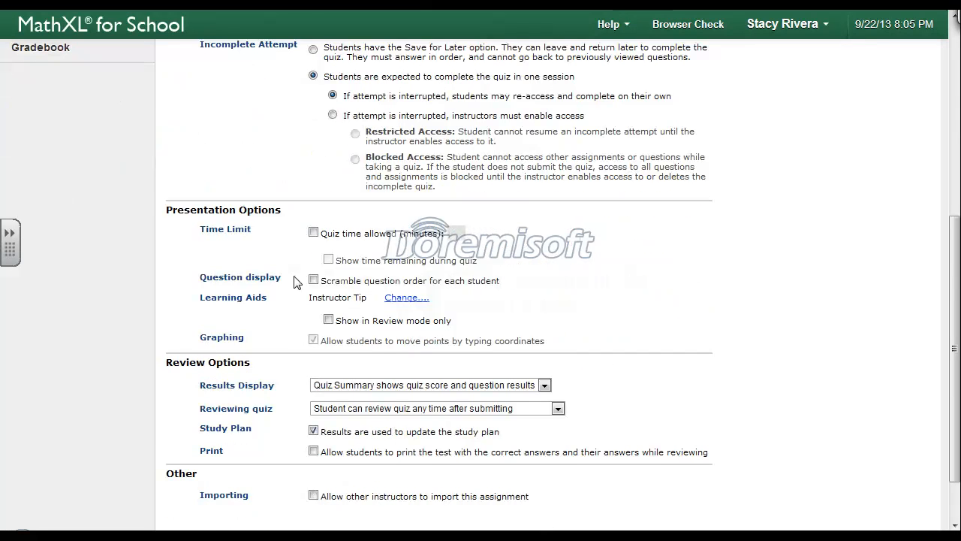
left_click(313, 233)
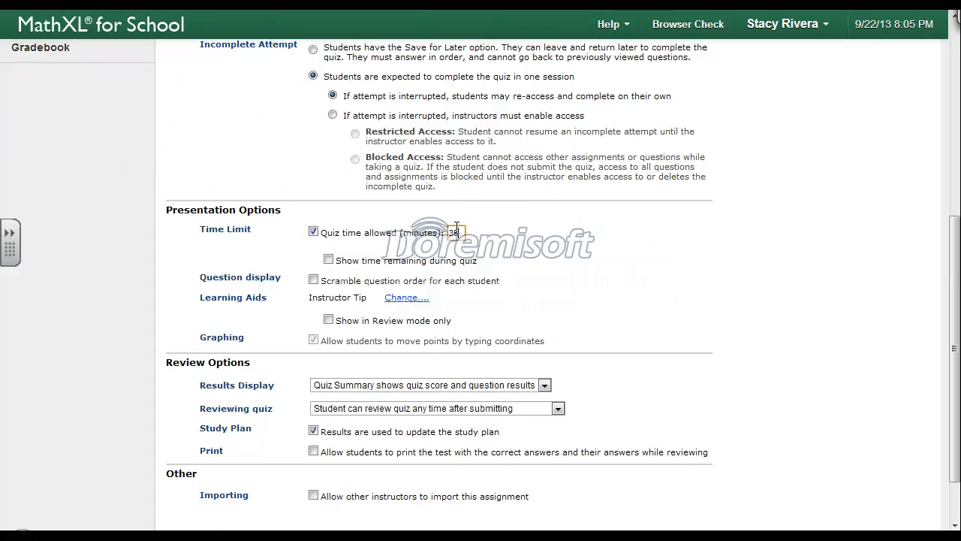
left_click(329, 260)
Review the learning aids that can be offered during the quiz and cancel out of the selection
left_click(402, 299)
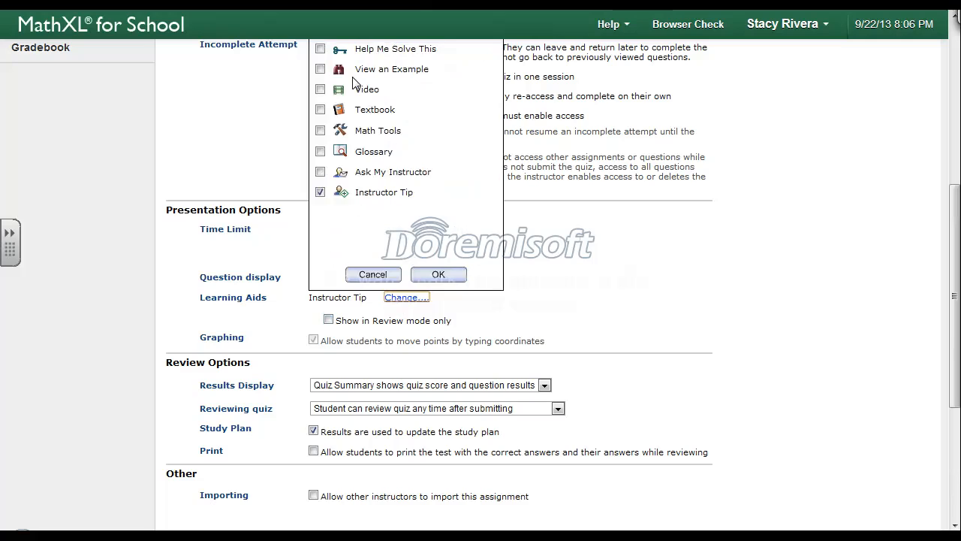
left_click(374, 269)
left_click(371, 276)
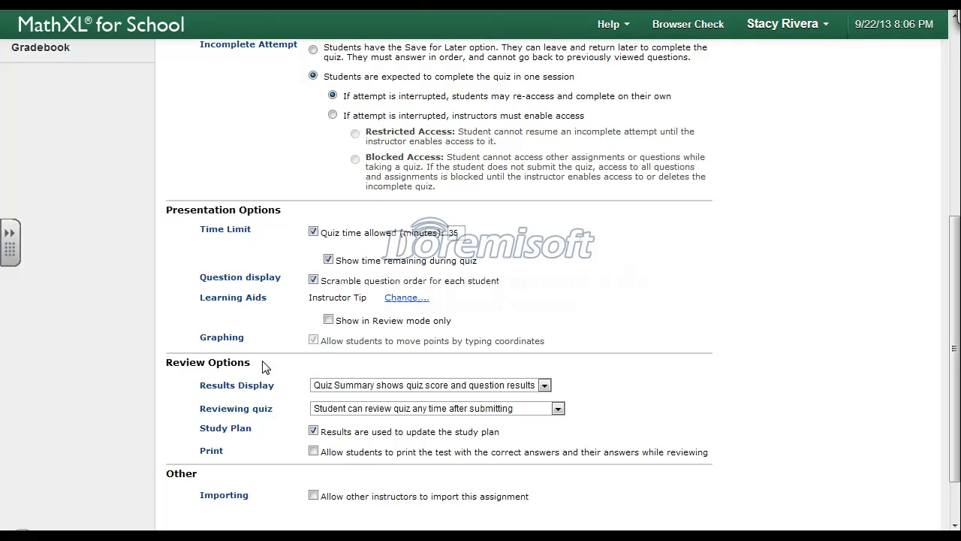
Set the quiz's results display to hide the score and question results
scroll(262, 366, "down", 2)
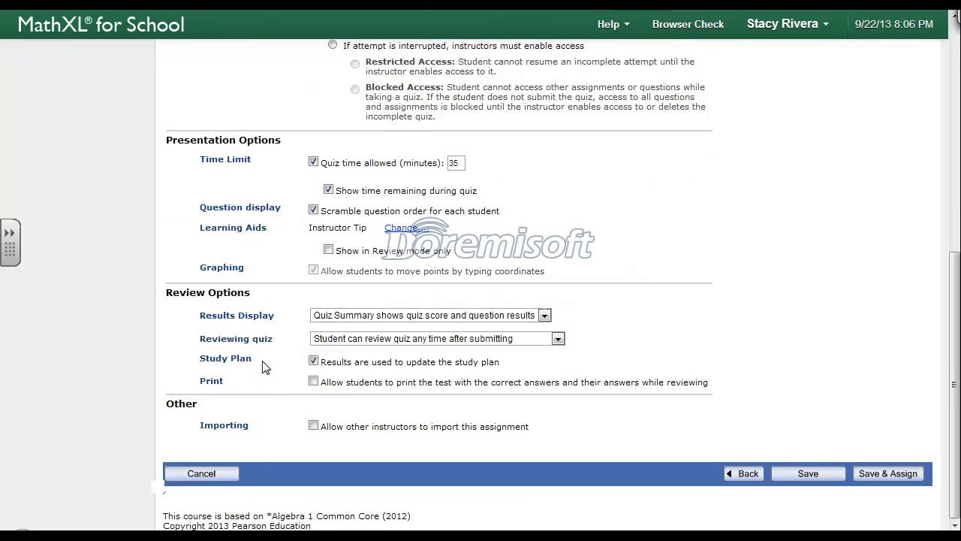
left_click(540, 317)
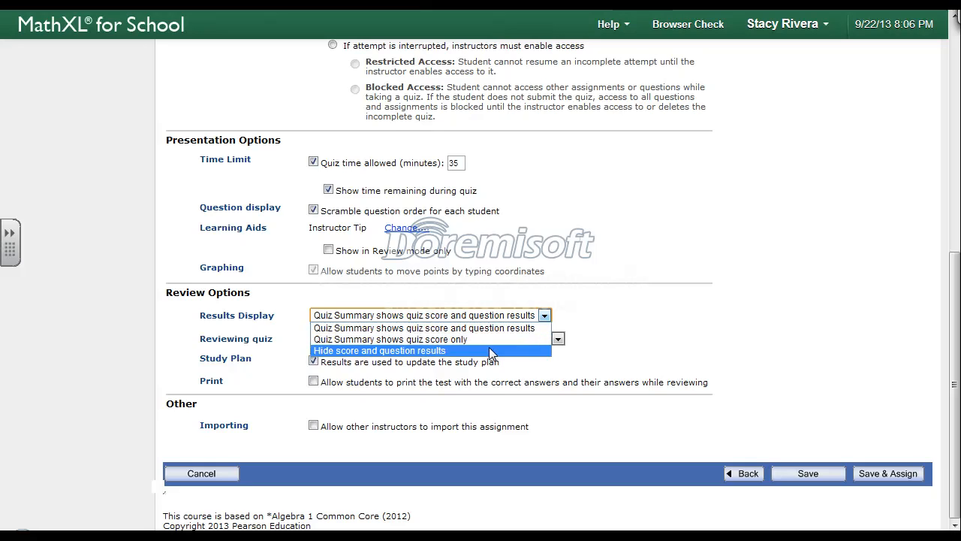
left_click(419, 351)
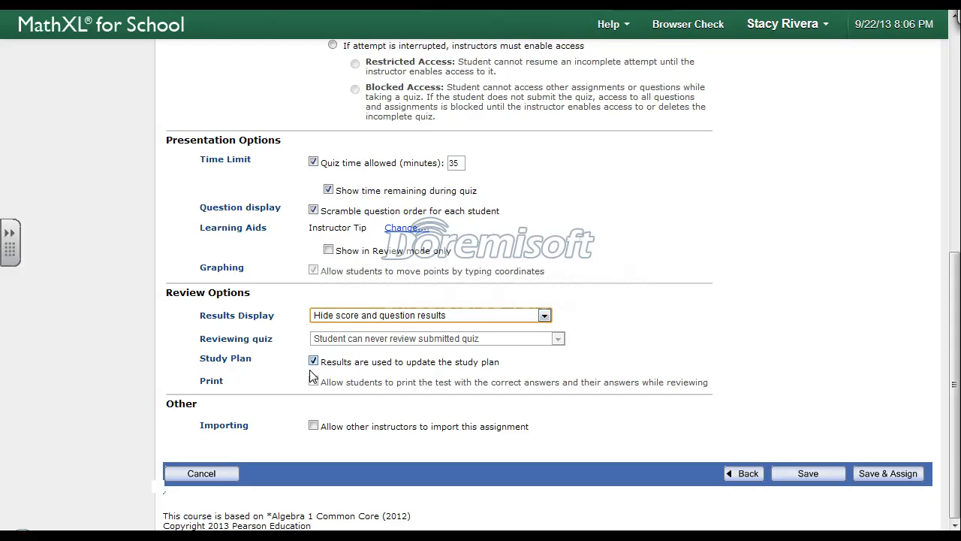
Allow other instructors to import this assignment, and save and assign the quiz
left_click(313, 426)
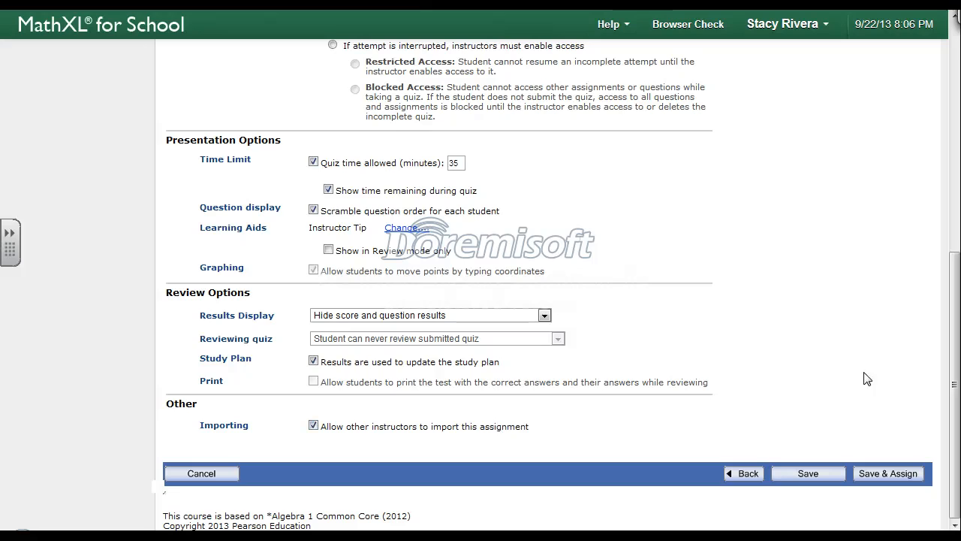
left_click(886, 475)
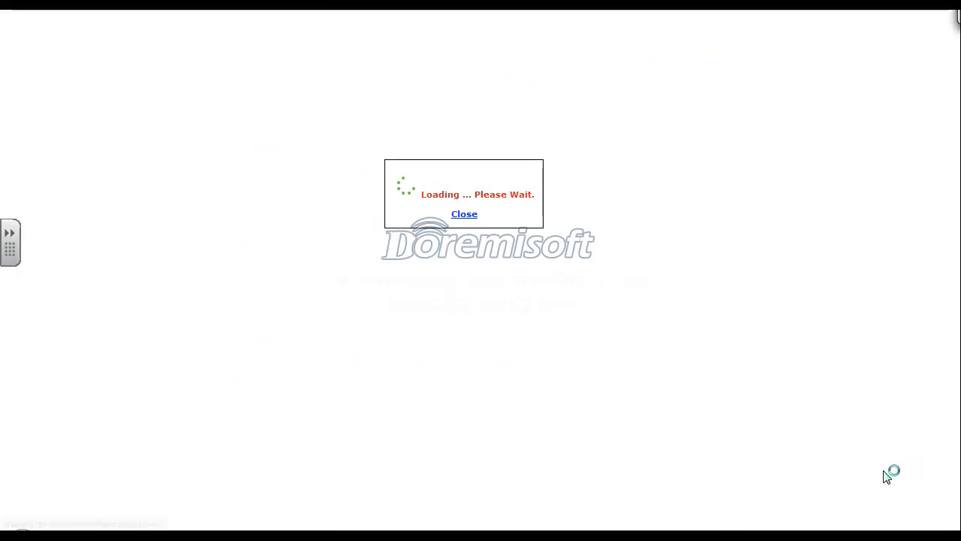